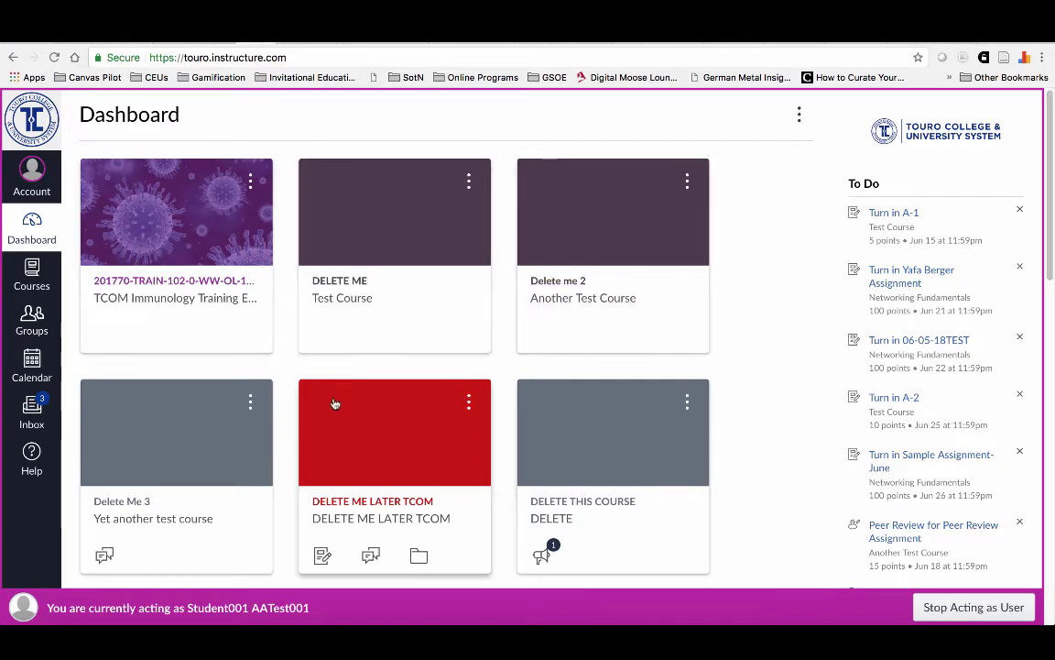
# Open the test student's Profile page from the Account tray
pyautogui.scroll(-5, 1049, 291)
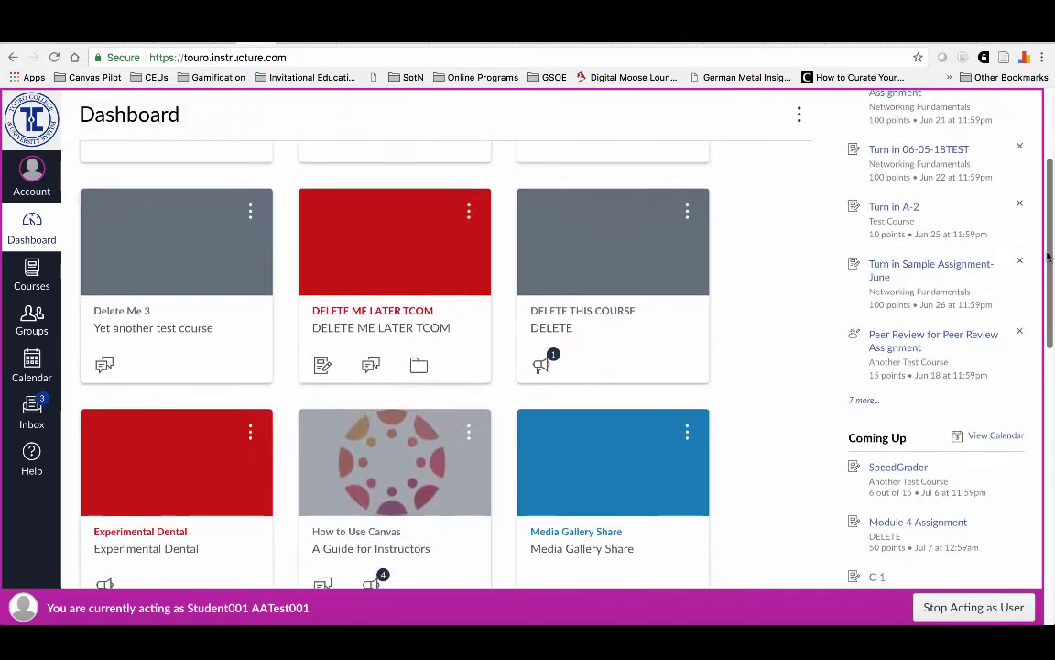
pyautogui.moveTo(1049, 291); pyautogui.dragTo(1050, 530)
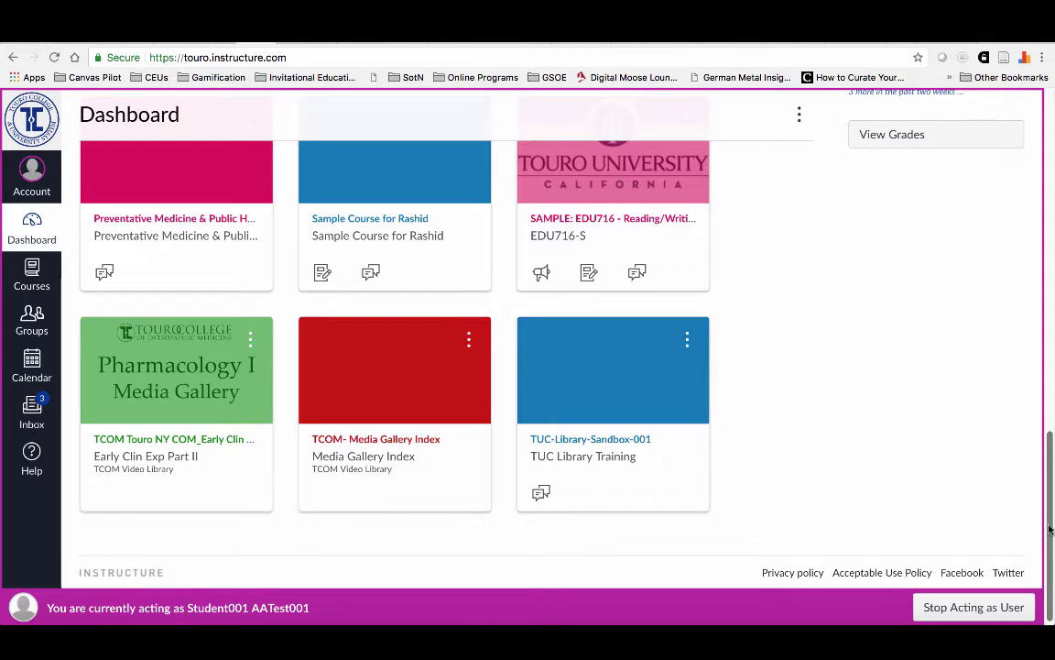
pyautogui.moveTo(1050, 530); pyautogui.dragTo(1038, 175)
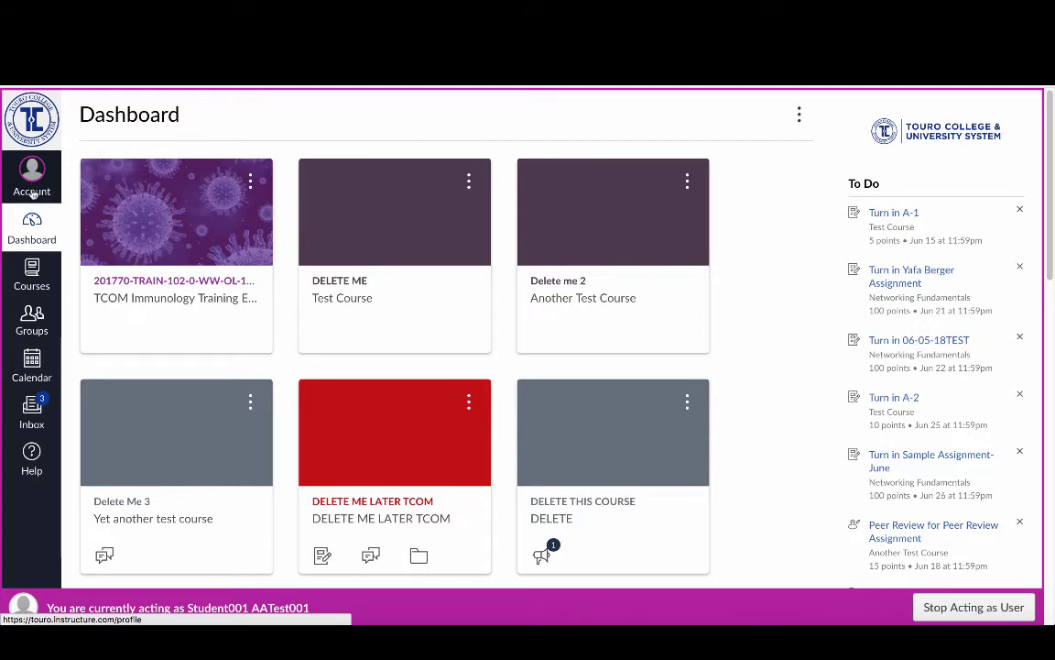
pyautogui.click(32, 186)
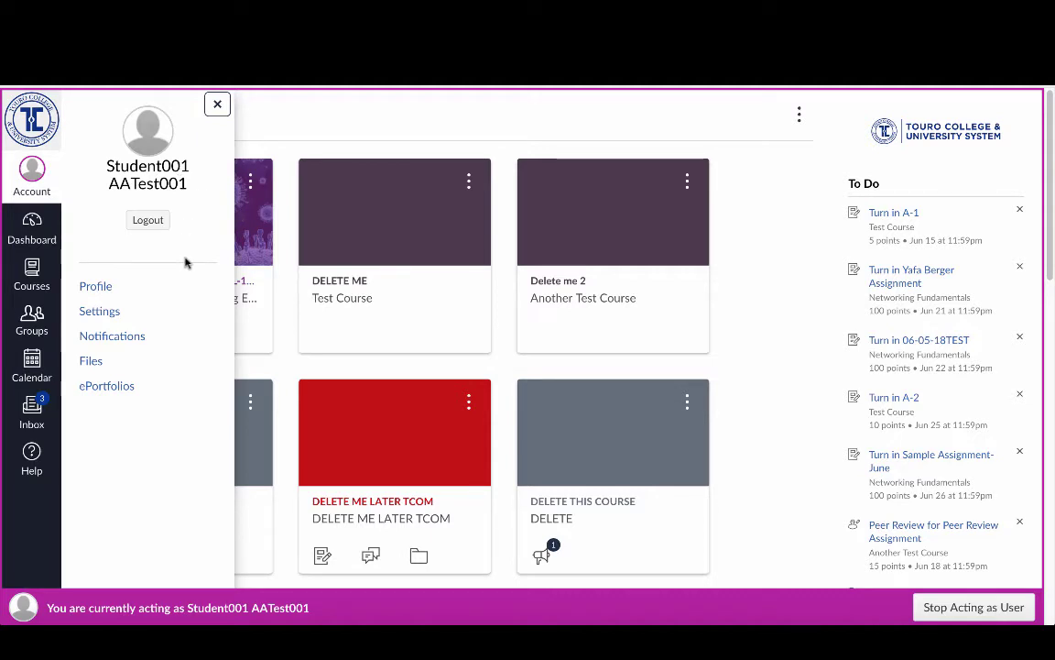
pyautogui.click(95, 288)
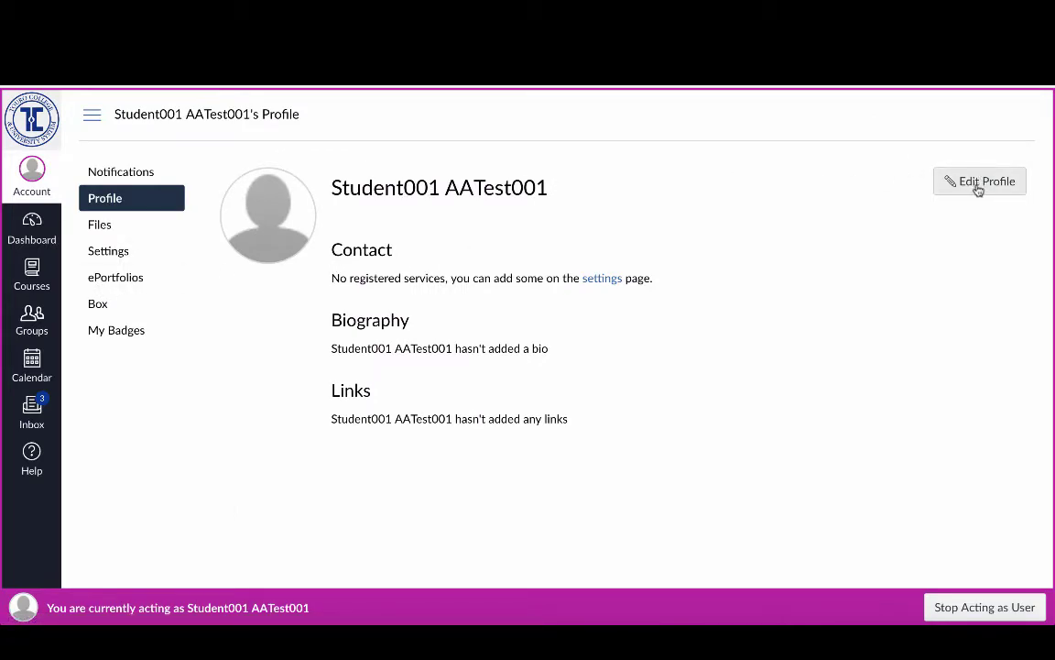
# Go from the profile picture and Edit Profile area to the account Settings page
pyautogui.moveTo(262, 213)
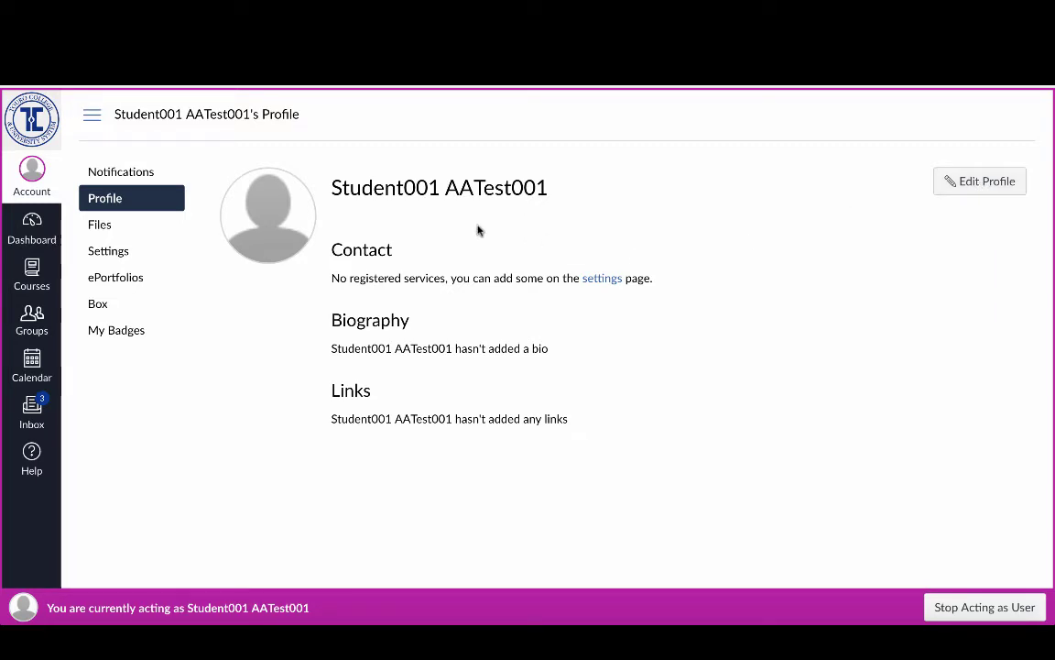
pyautogui.moveTo(278, 233)
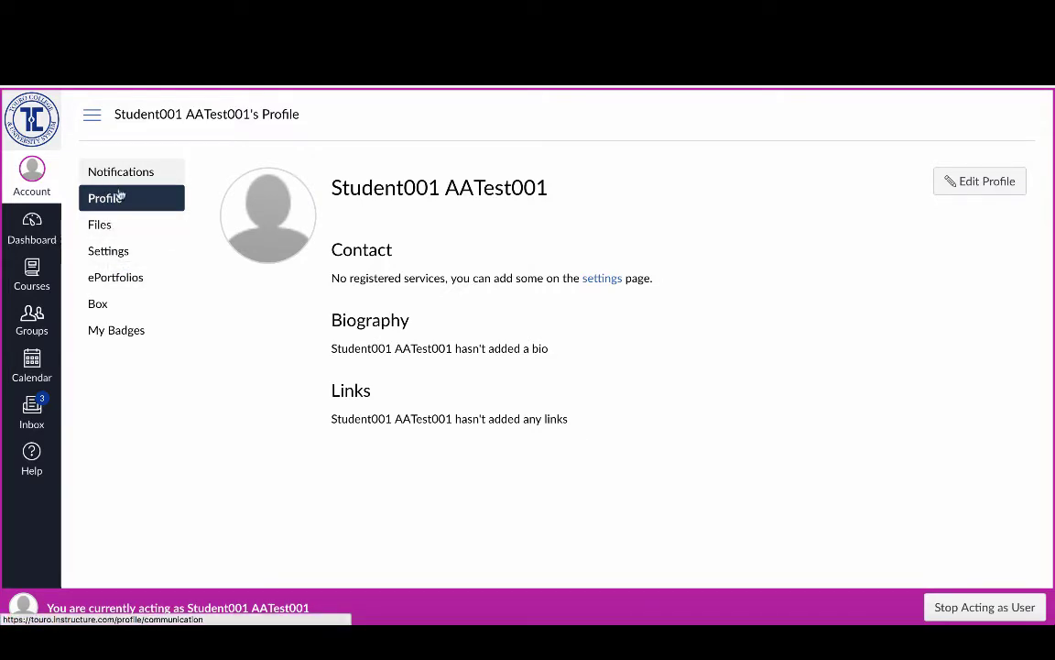
pyautogui.click(118, 253)
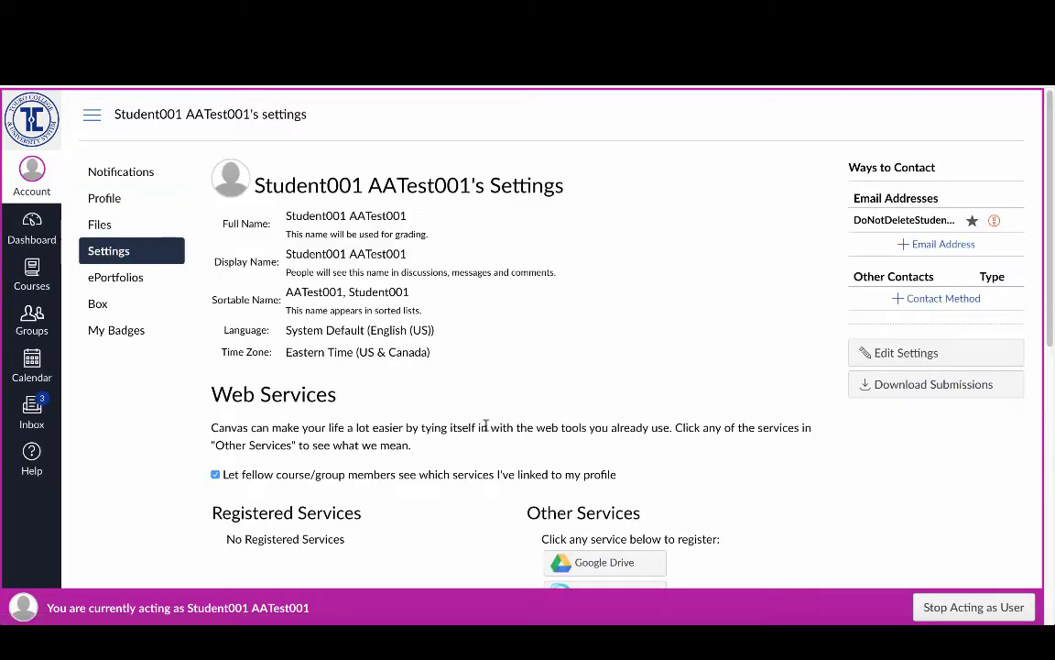
# Review Settings down to Web Services and Approved Integrations, then open Notifications
pyautogui.scroll(-1, 485, 423)
pyautogui.scroll(1, 485, 423)
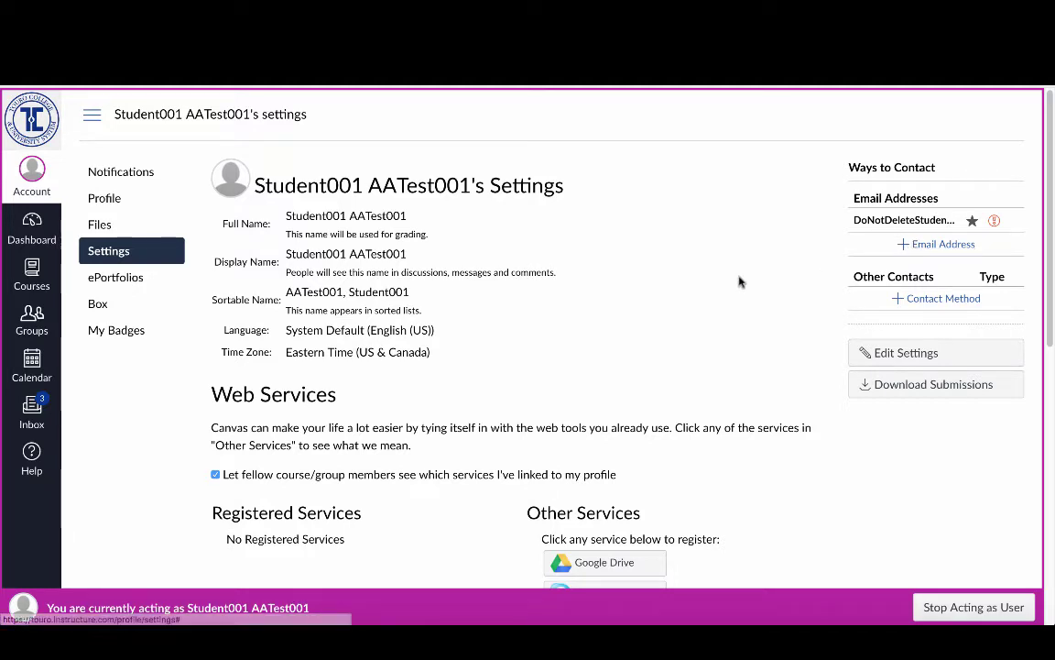
pyautogui.scroll(-3, 740, 278)
pyautogui.scroll(-2, 740, 277)
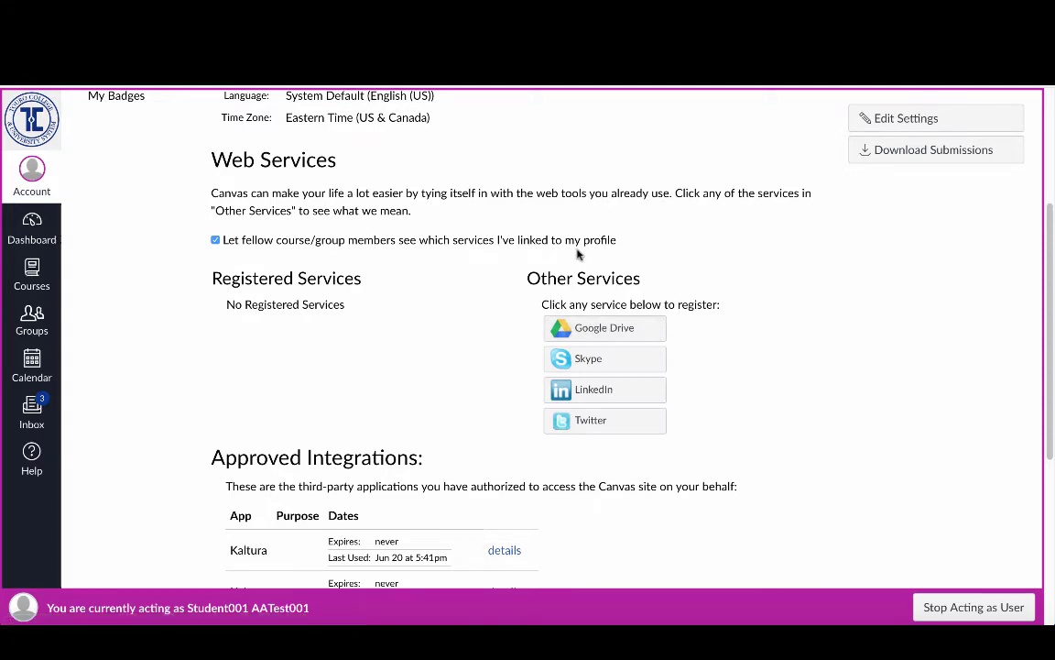
pyautogui.scroll(2, 578, 255)
pyautogui.scroll(3, 578, 255)
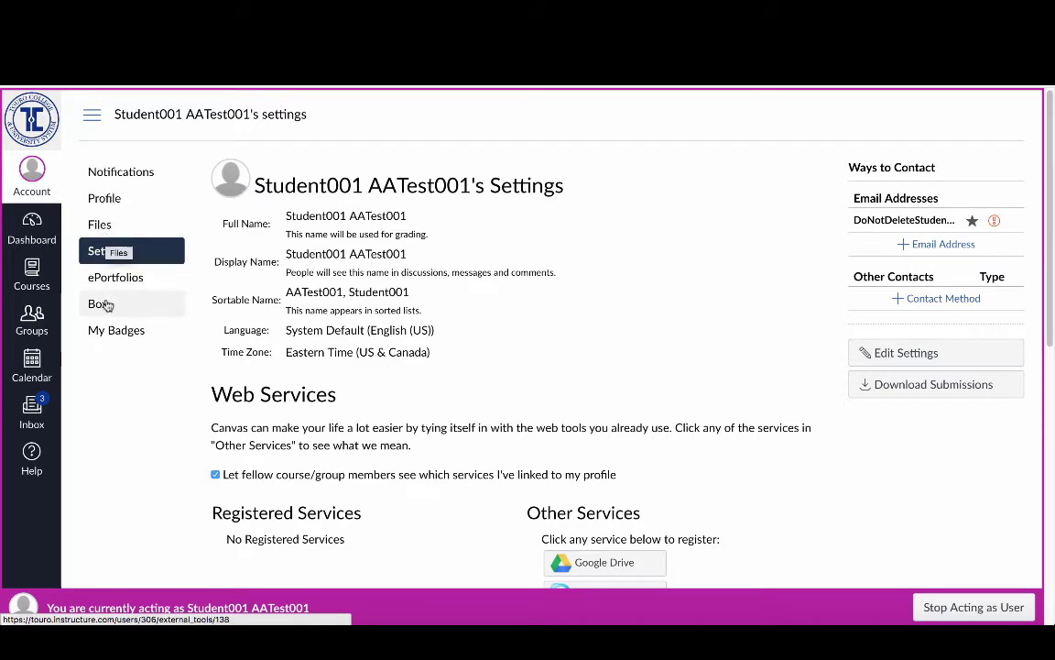
pyautogui.click(124, 175)
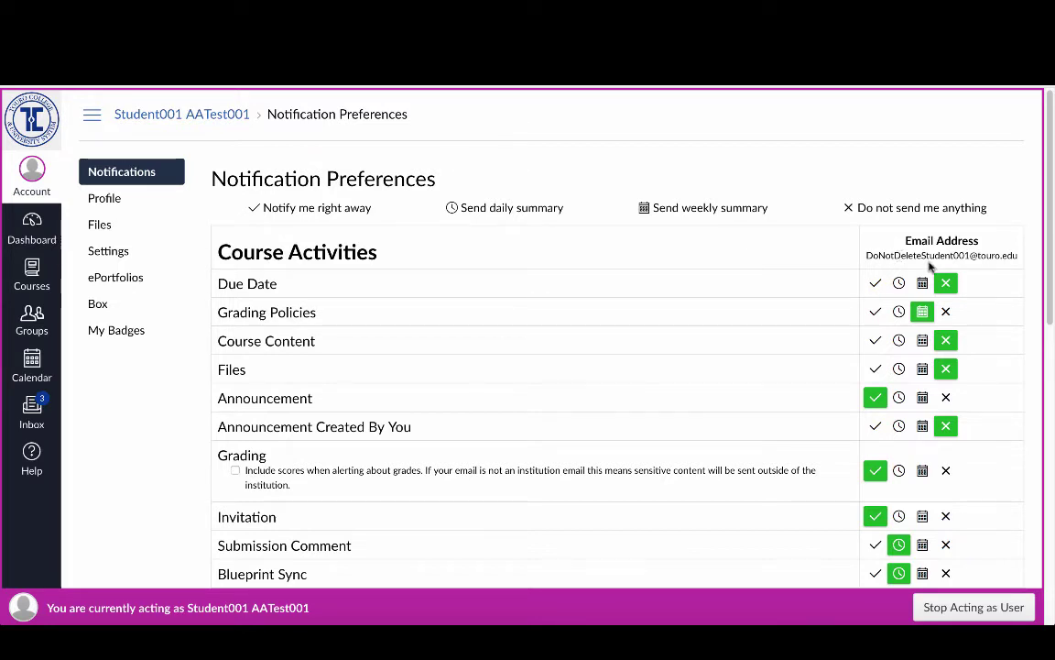
# Scroll the notification preferences from the contact email down to the Conversations settings
pyautogui.moveTo(1018, 258); pyautogui.dragTo(972, 256)
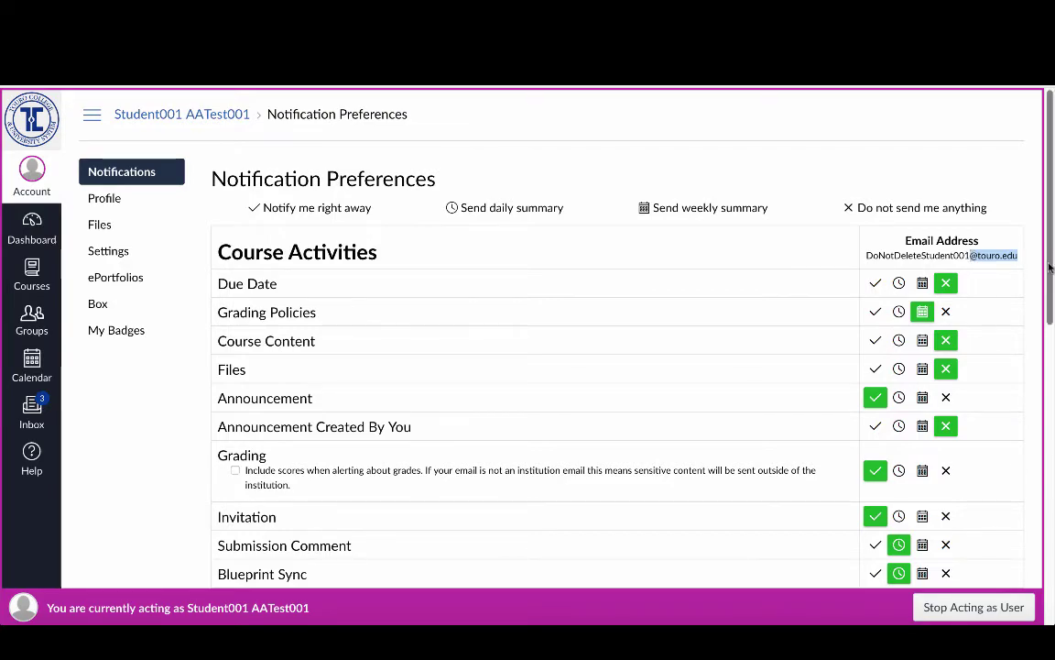
pyautogui.moveTo(1051, 263); pyautogui.dragTo(1050, 328)
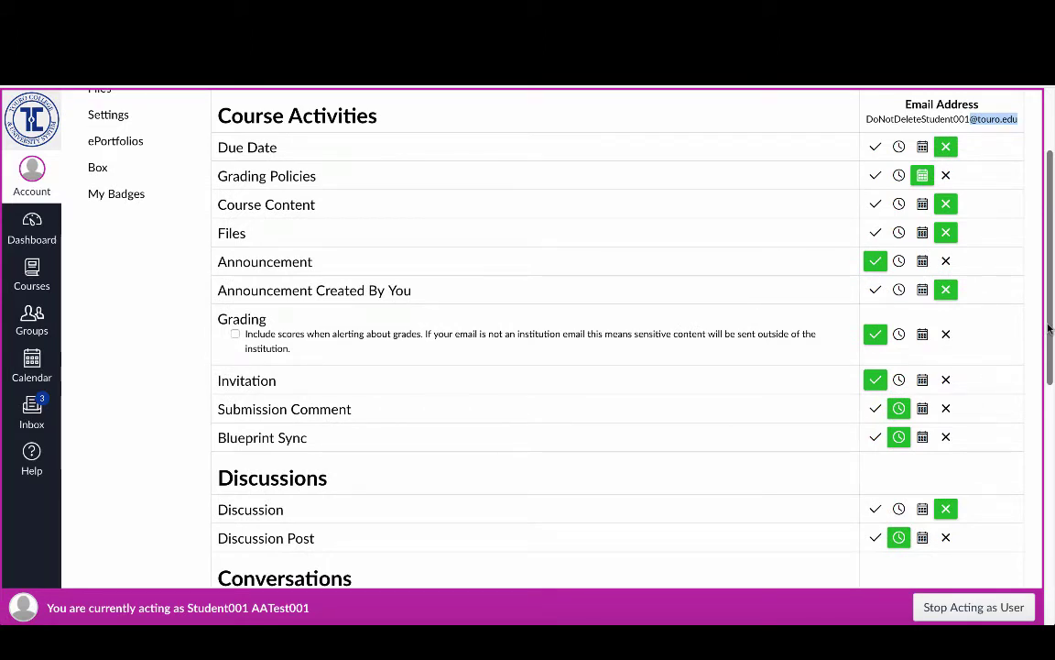
pyautogui.moveTo(1050, 328); pyautogui.dragTo(1050, 310)
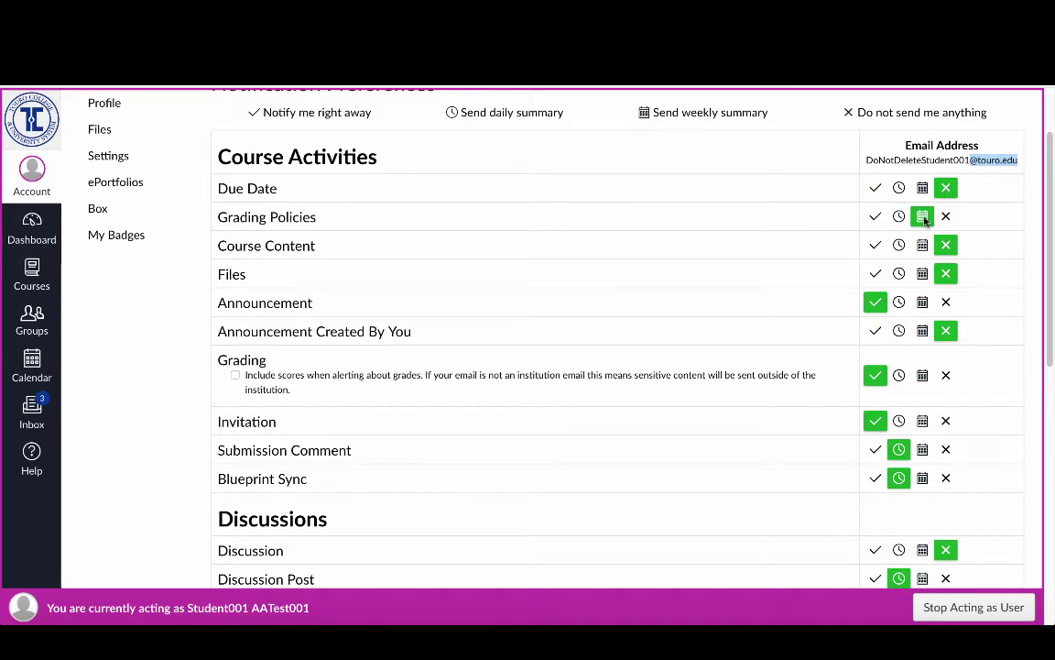
pyautogui.moveTo(1051, 246); pyautogui.dragTo(1043, 315)
pyautogui.scroll(-1, 1043, 322)
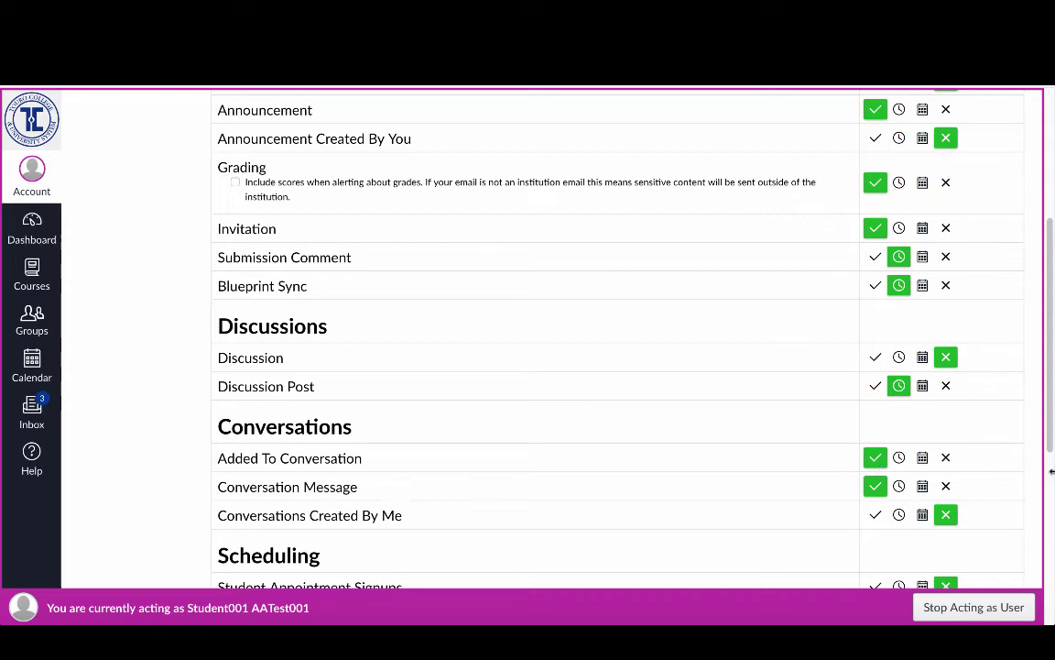
pyautogui.moveTo(1049, 431); pyautogui.dragTo(1051, 464)
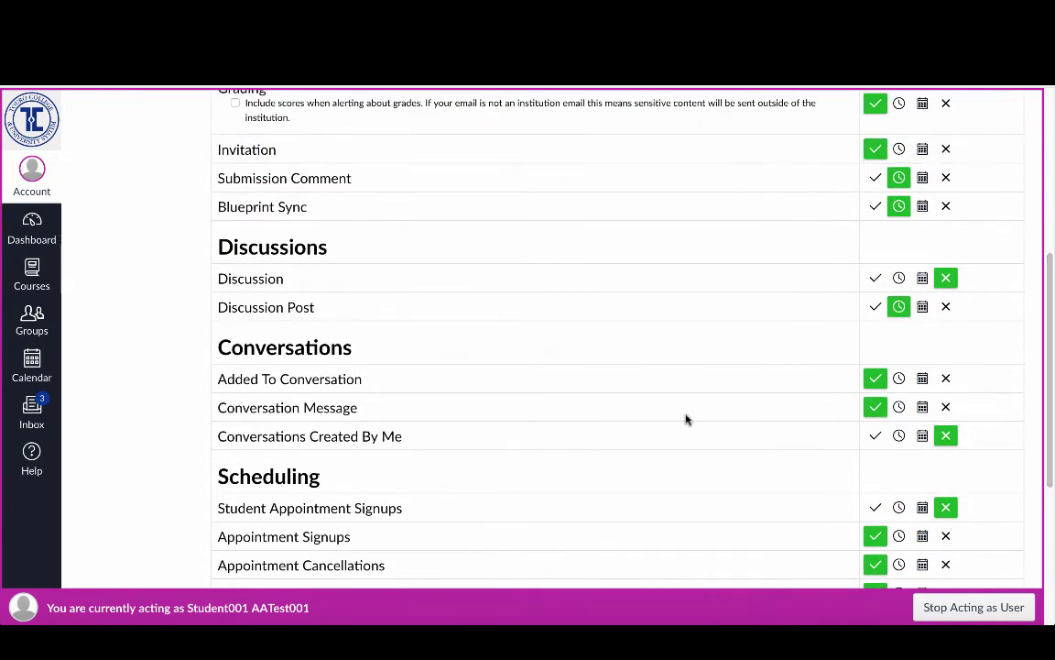
pyautogui.moveTo(1044, 395); pyautogui.dragTo(1051, 298)
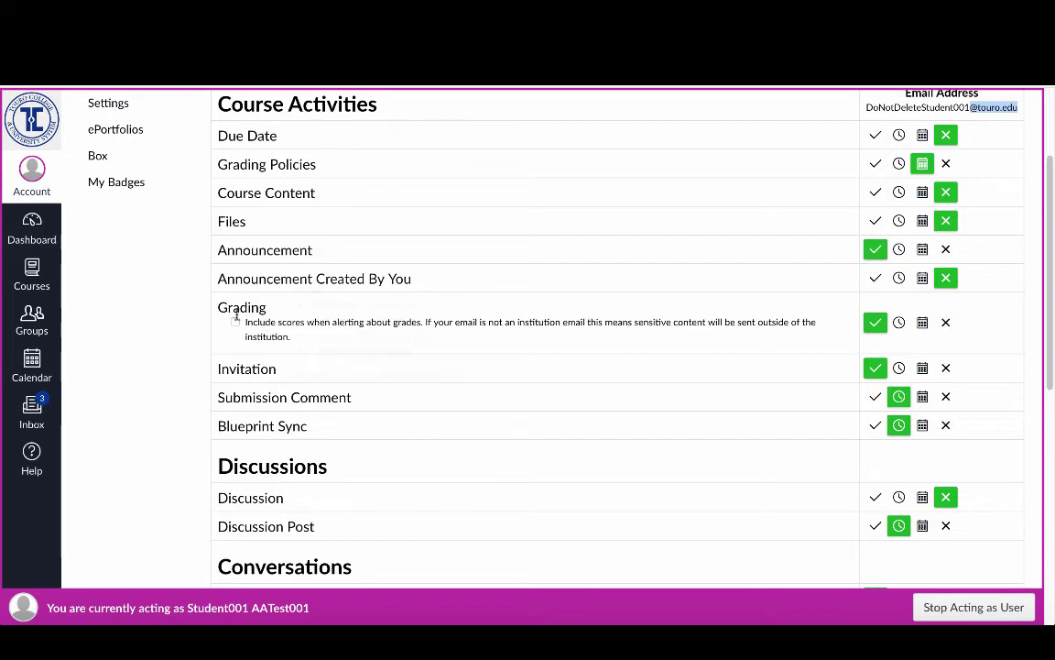
pyautogui.moveTo(238, 315)
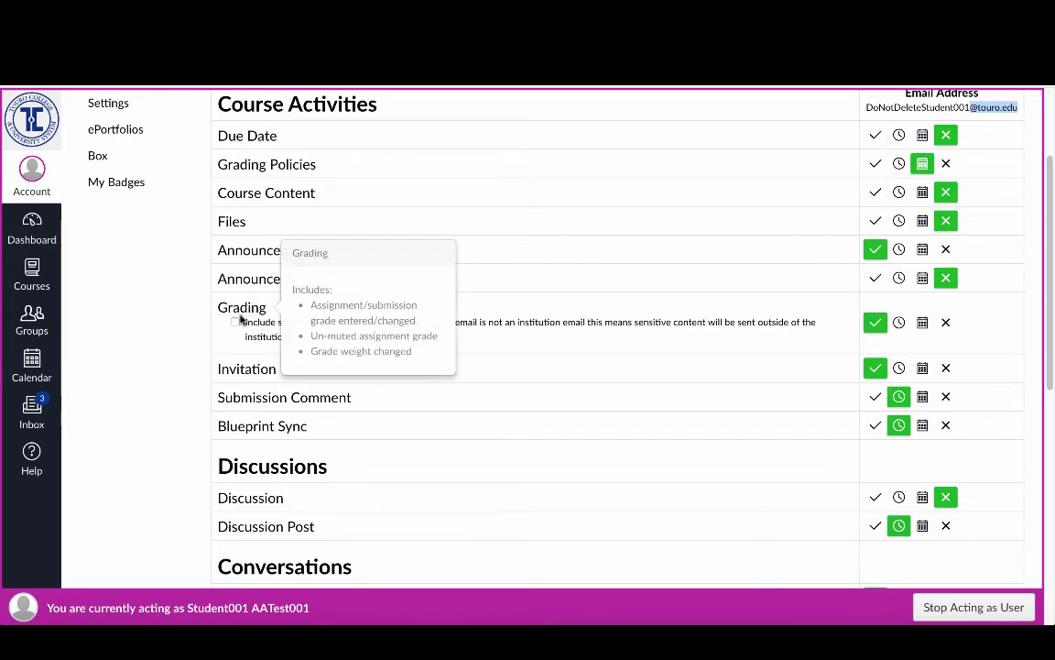
pyautogui.moveTo(354, 394)
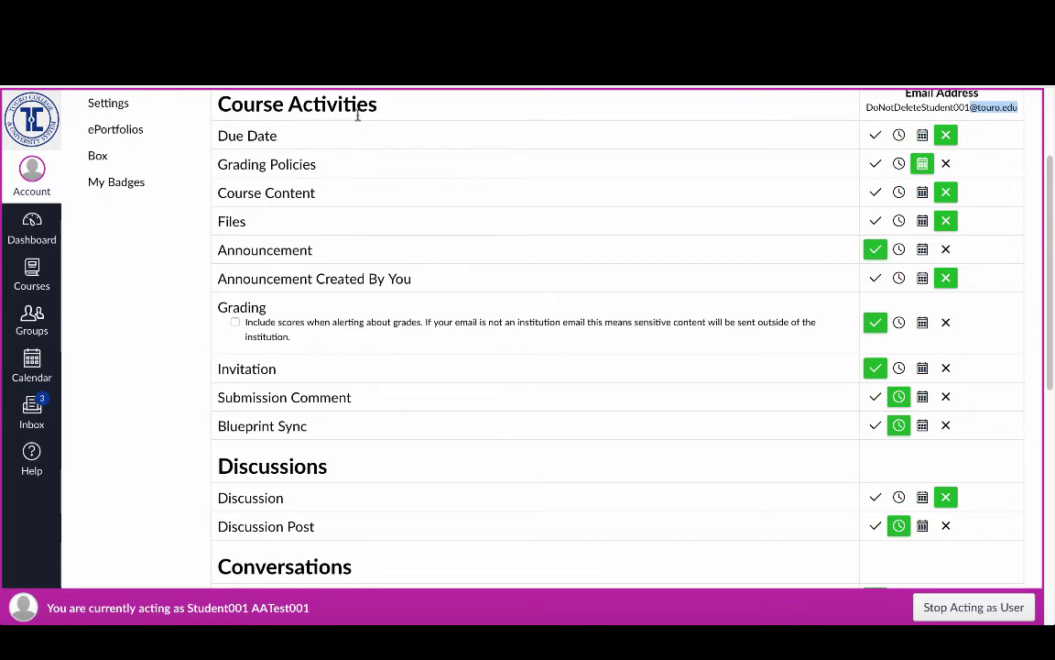
pyautogui.moveTo(253, 136)
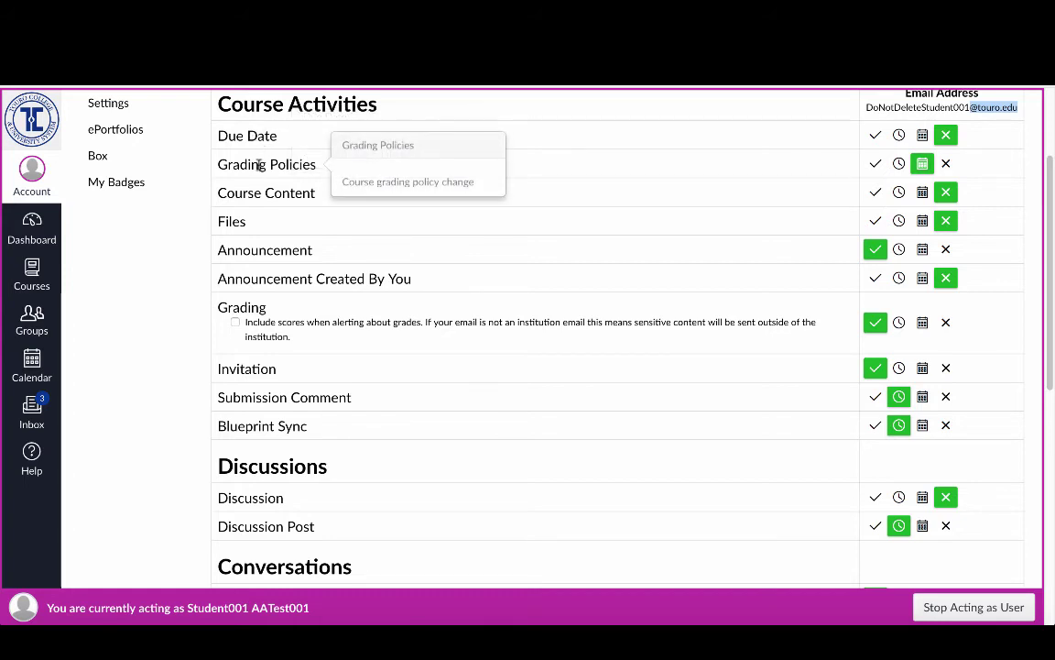
pyautogui.moveTo(254, 193)
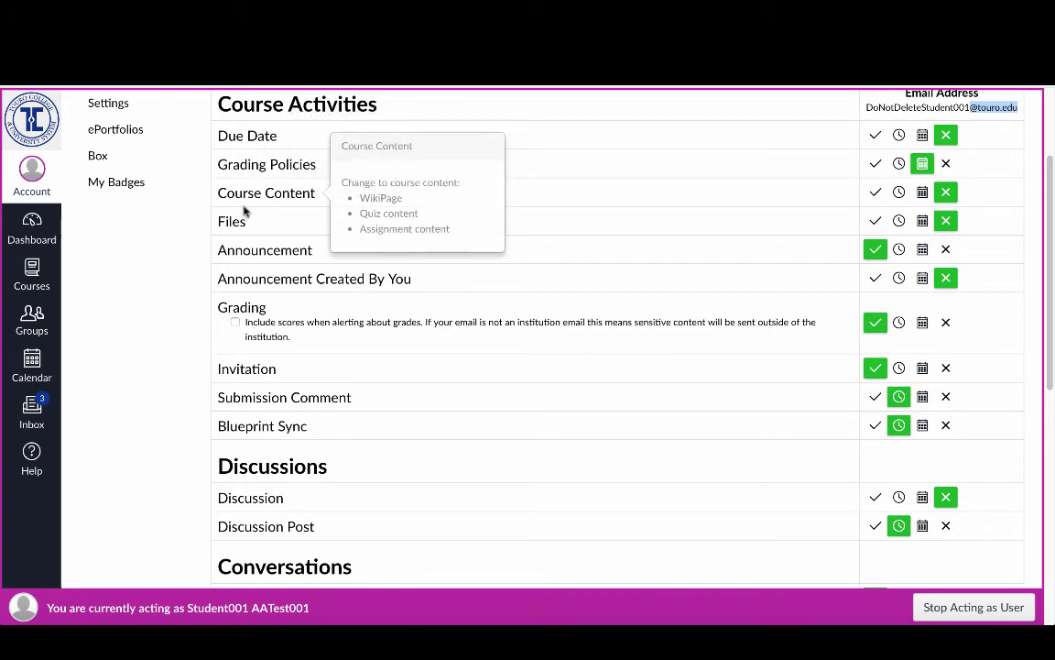
pyautogui.moveTo(235, 224)
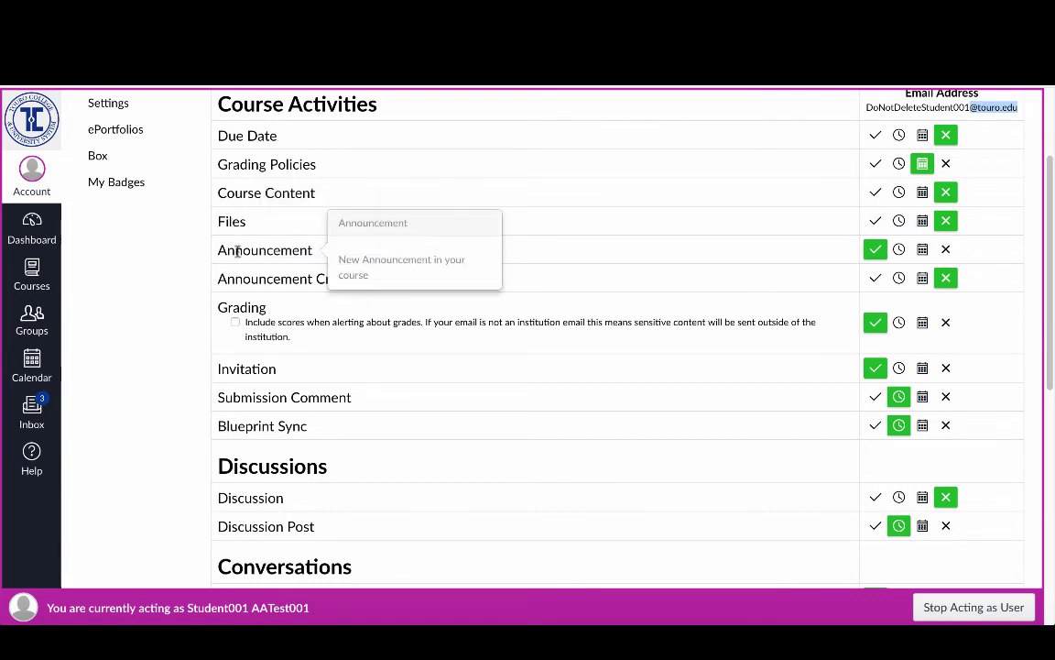
pyautogui.moveTo(238, 279)
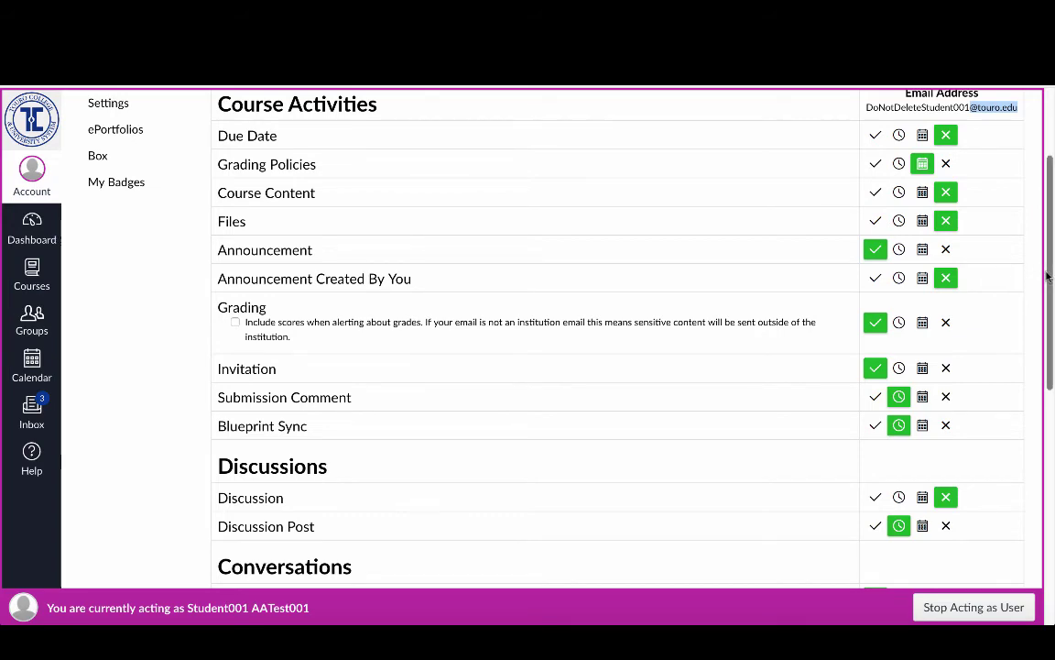
pyautogui.moveTo(1047, 277); pyautogui.dragTo(1053, 333)
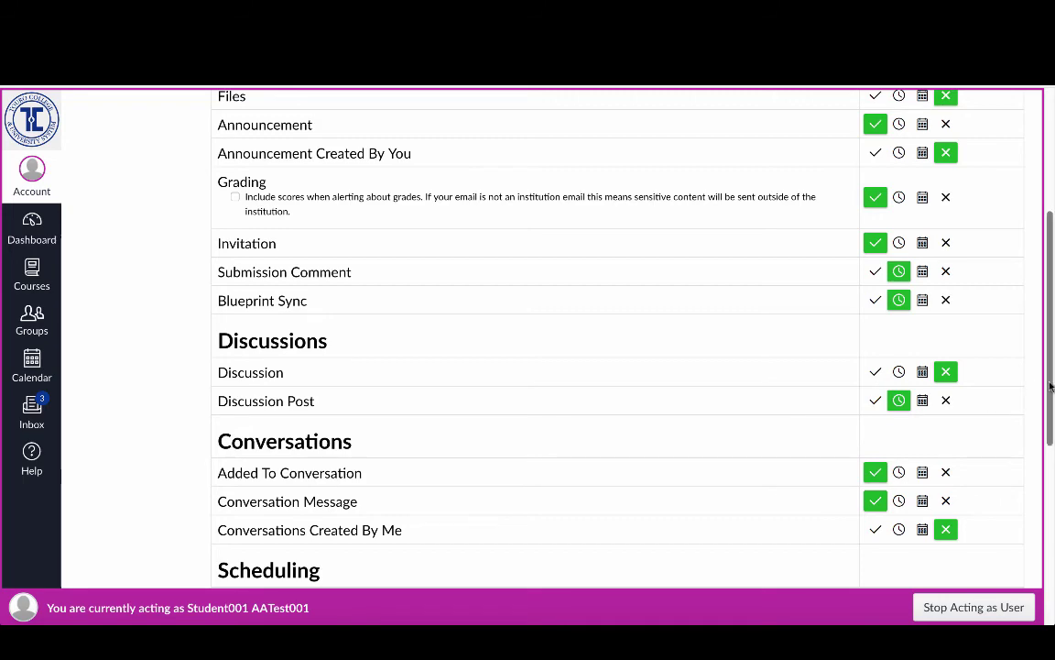
pyautogui.moveTo(1045, 323); pyautogui.dragTo(1044, 243)
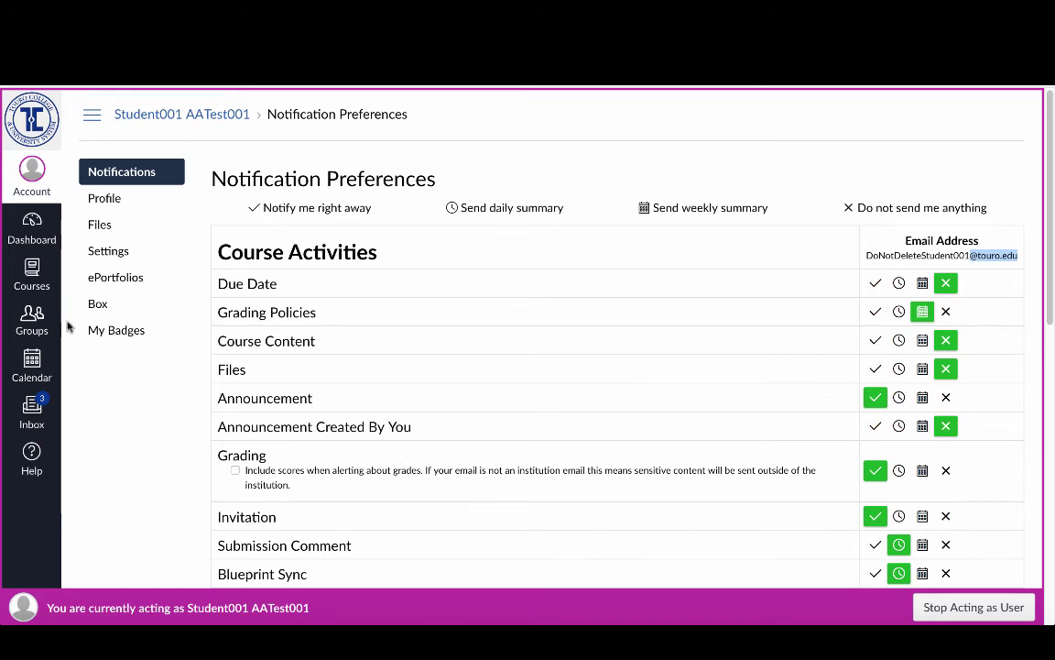
# Open the All Courses list from the bottom of the Courses flyout
pyautogui.click(31, 268)
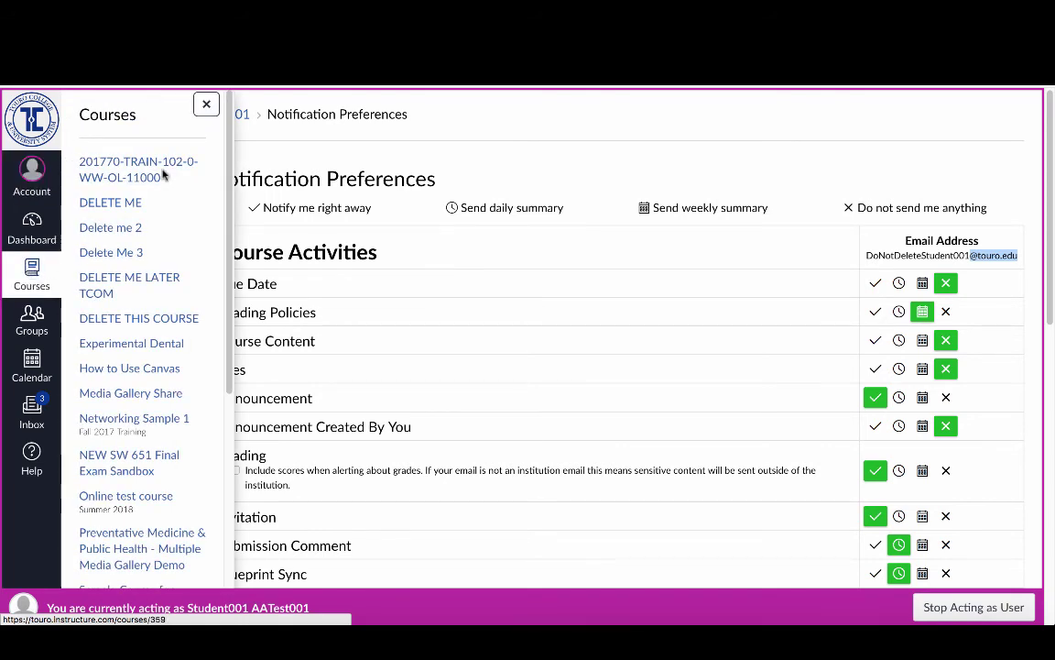
pyautogui.scroll(-3, 220, 390)
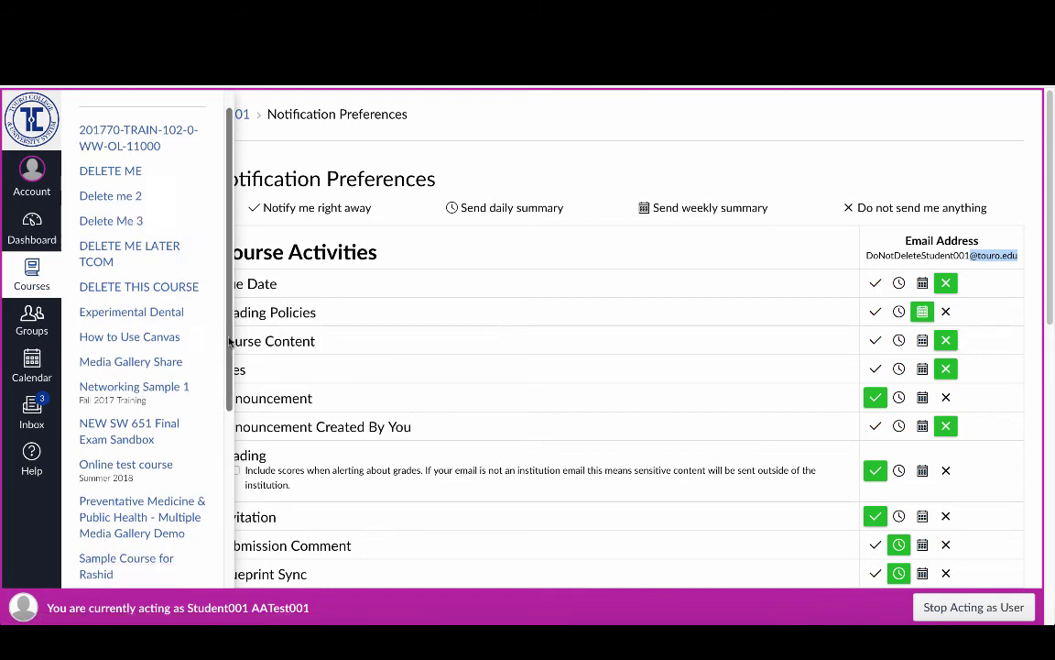
pyautogui.moveTo(226, 398); pyautogui.dragTo(231, 578)
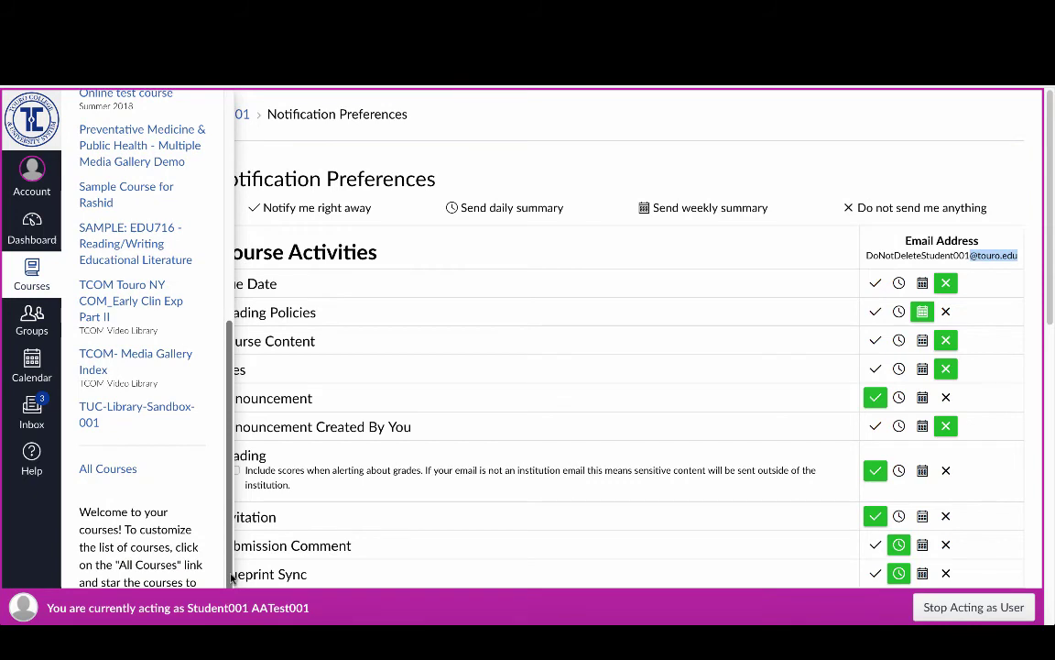
pyautogui.click(107, 470)
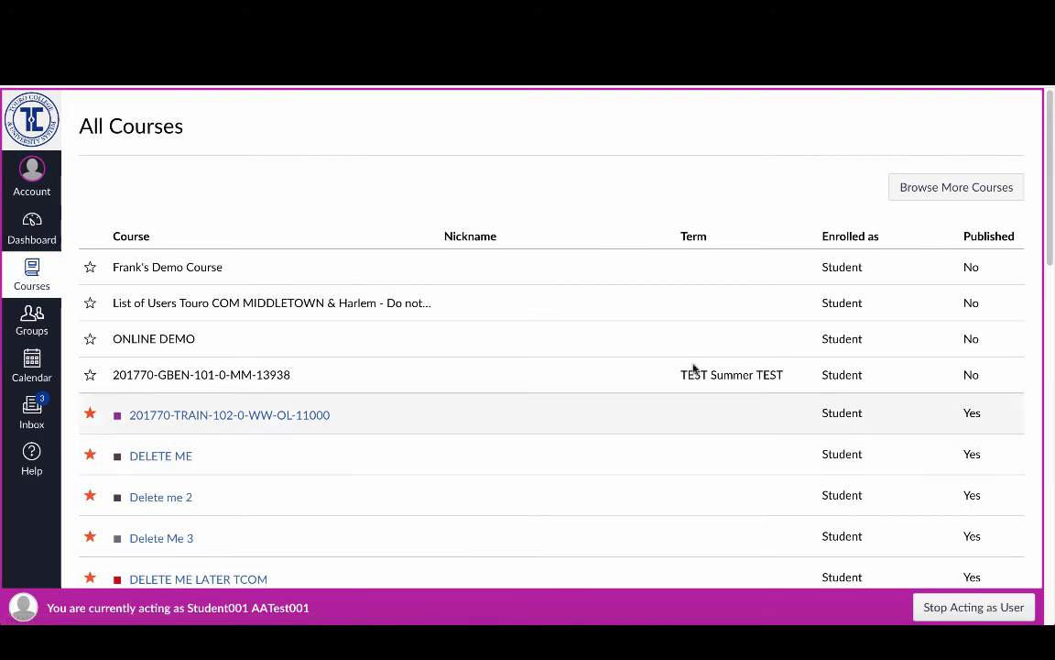
# Unstar DELETE ME, Delete me 2, Delete Me 3 and DELETE THIS COURSE
pyautogui.moveTo(1049, 247); pyautogui.dragTo(1049, 266)
pyautogui.scroll(-3, 448, 312)
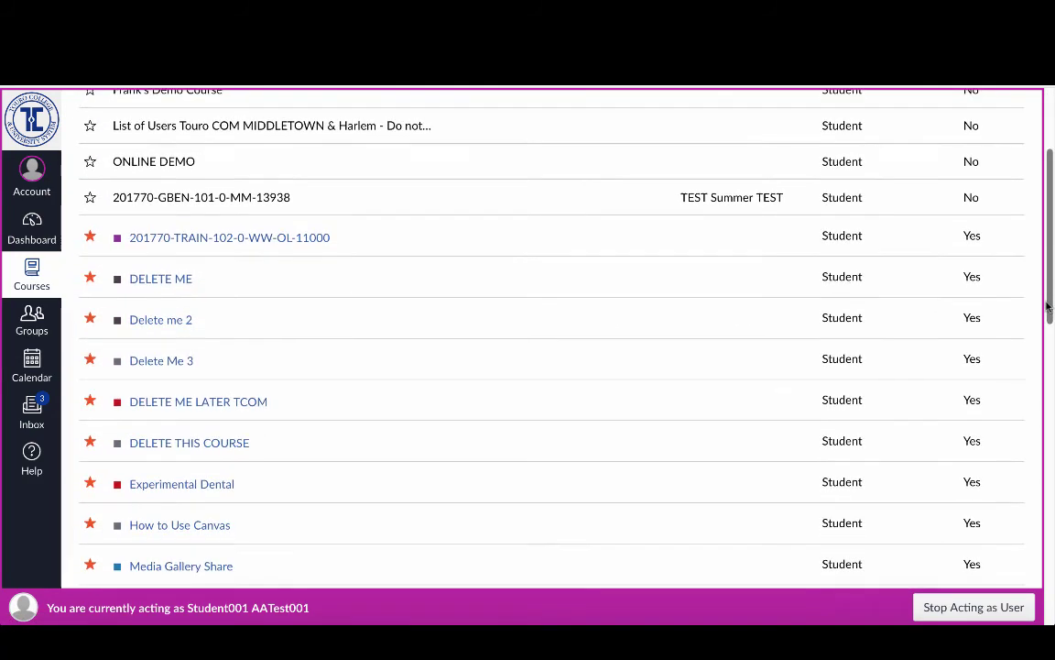
pyautogui.click(89, 276)
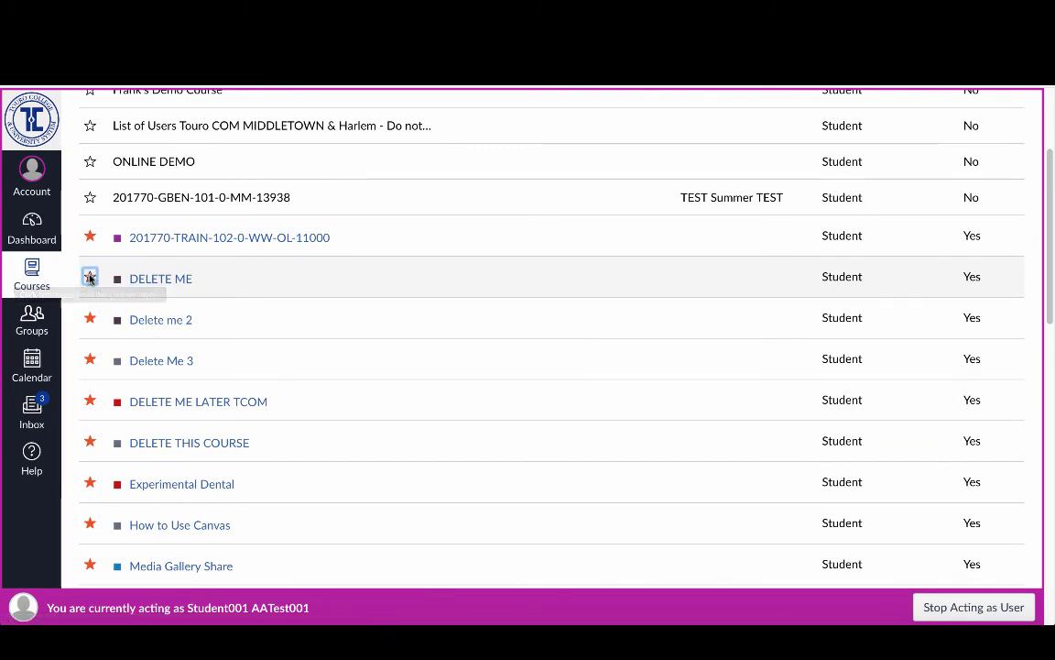
pyautogui.click(89, 359)
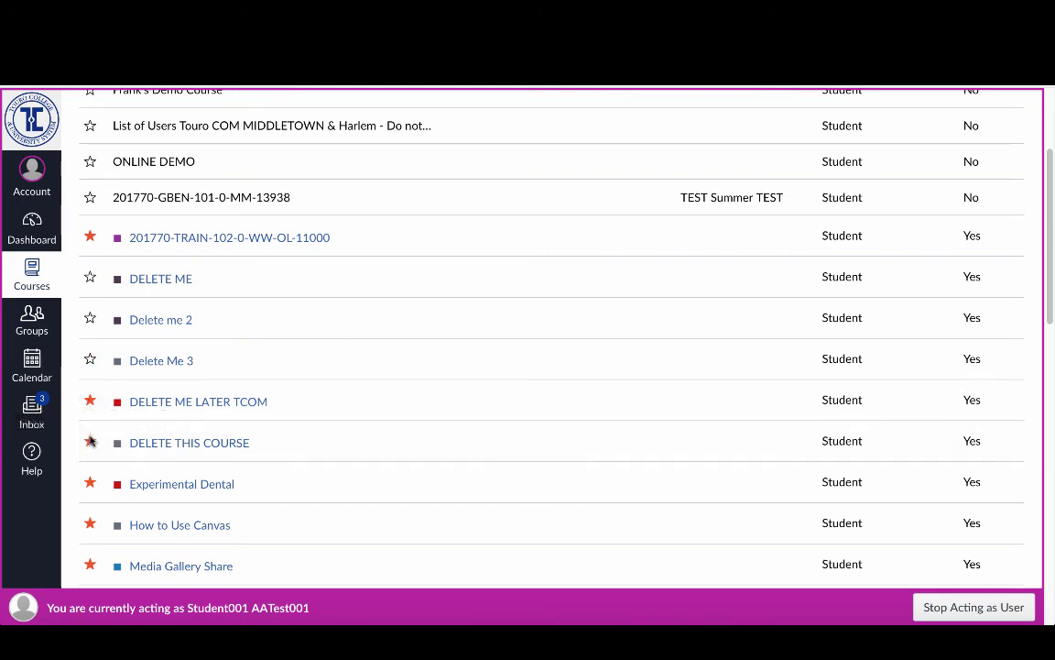
pyautogui.click(170, 453)
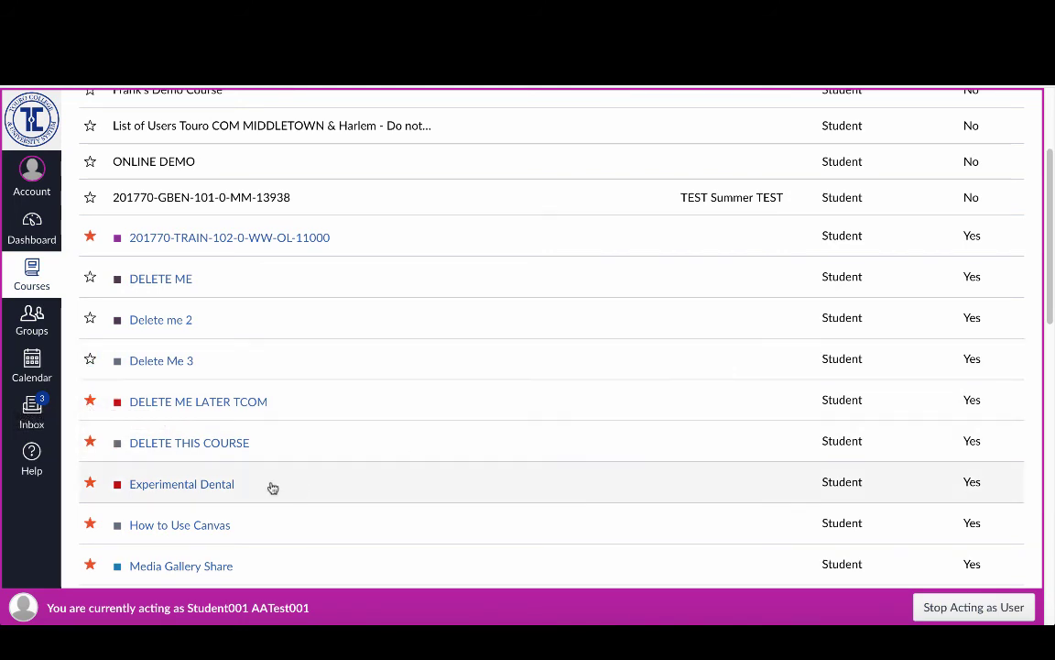
pyautogui.click(89, 441)
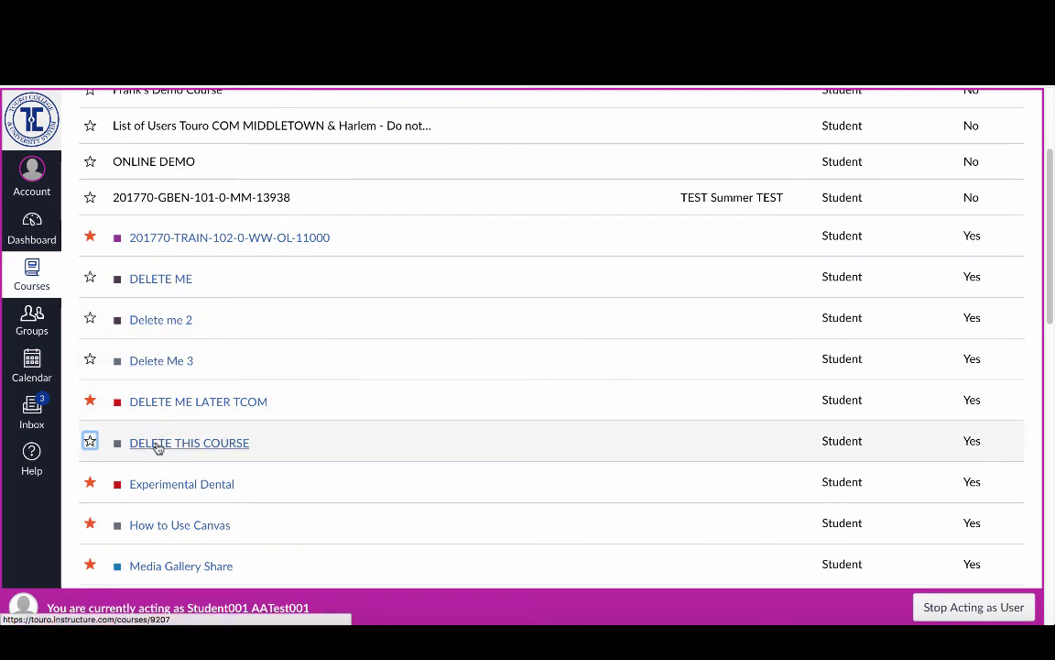
pyautogui.click(32, 235)
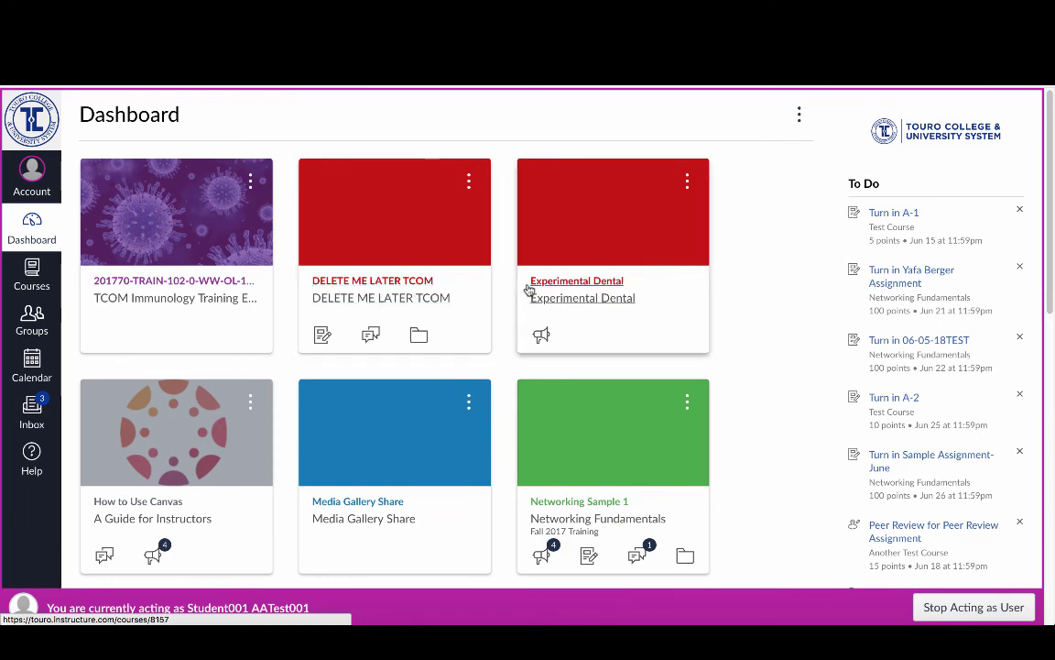
pyautogui.moveTo(1047, 248); pyautogui.dragTo(1036, 278)
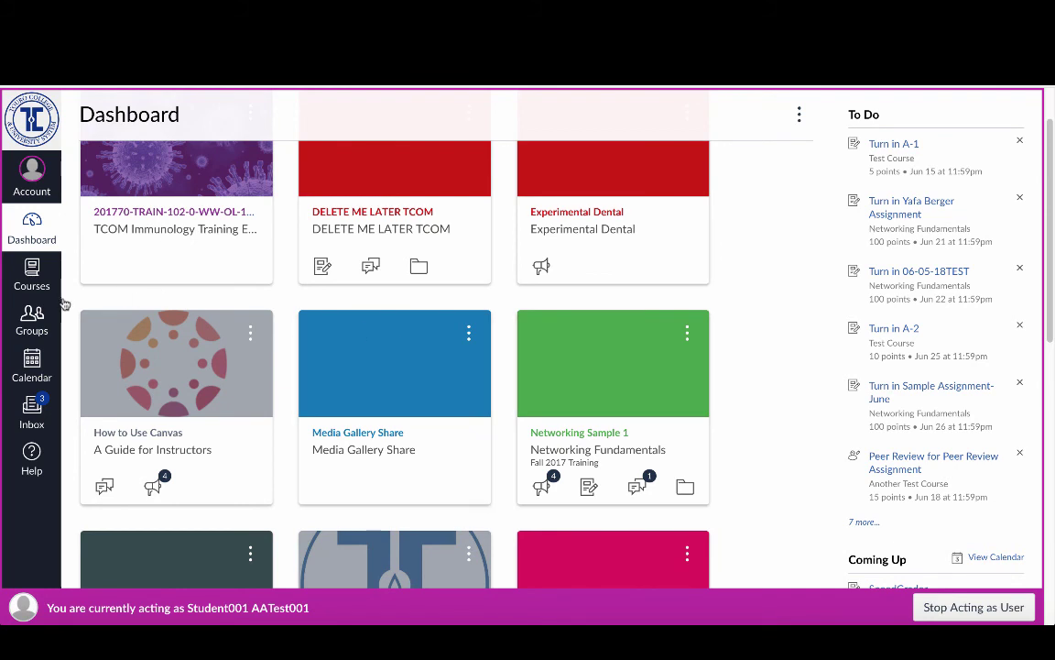
pyautogui.click(34, 278)
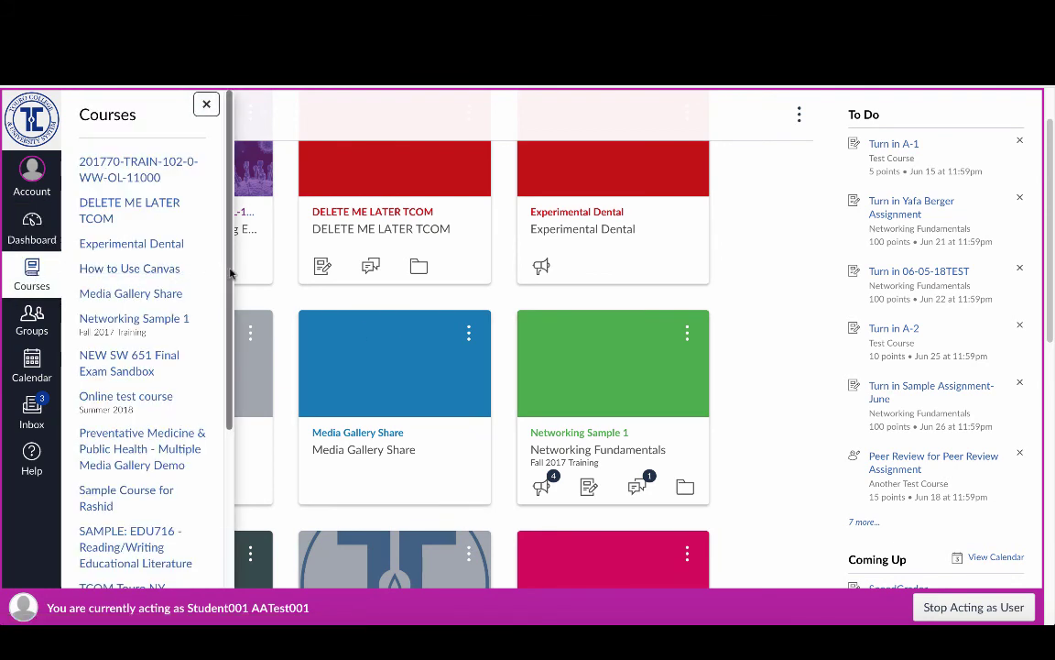
pyautogui.moveTo(231, 278); pyautogui.dragTo(231, 477)
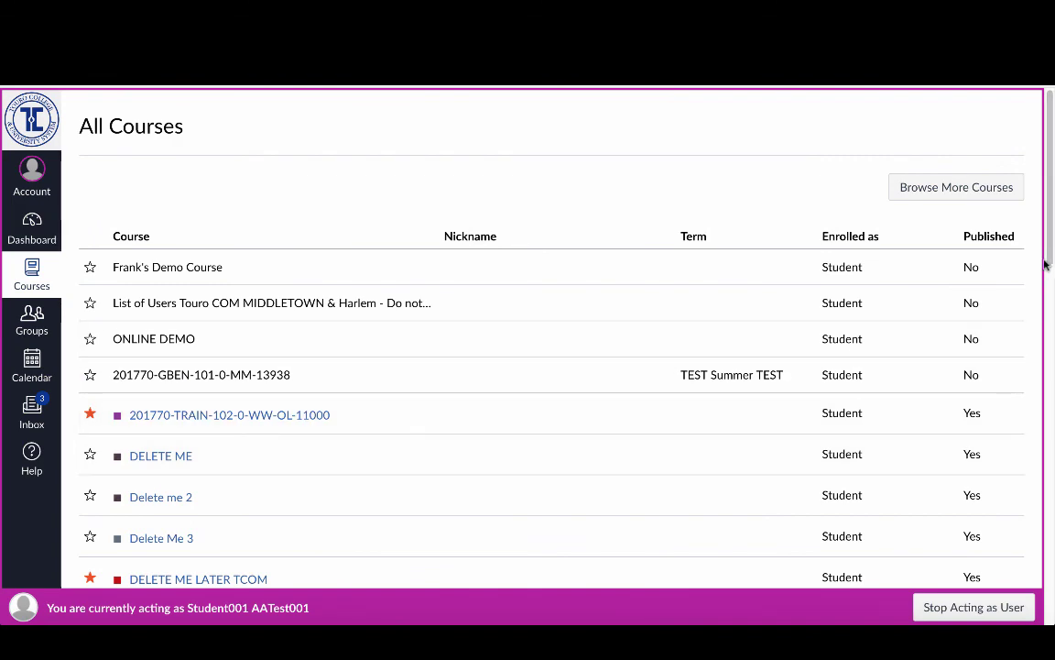
# Pass through All Courses back to the Dashboard showing only starred course cards
pyautogui.scroll(-2, 1052, 264)
pyautogui.moveTo(1052, 264); pyautogui.dragTo(1052, 431)
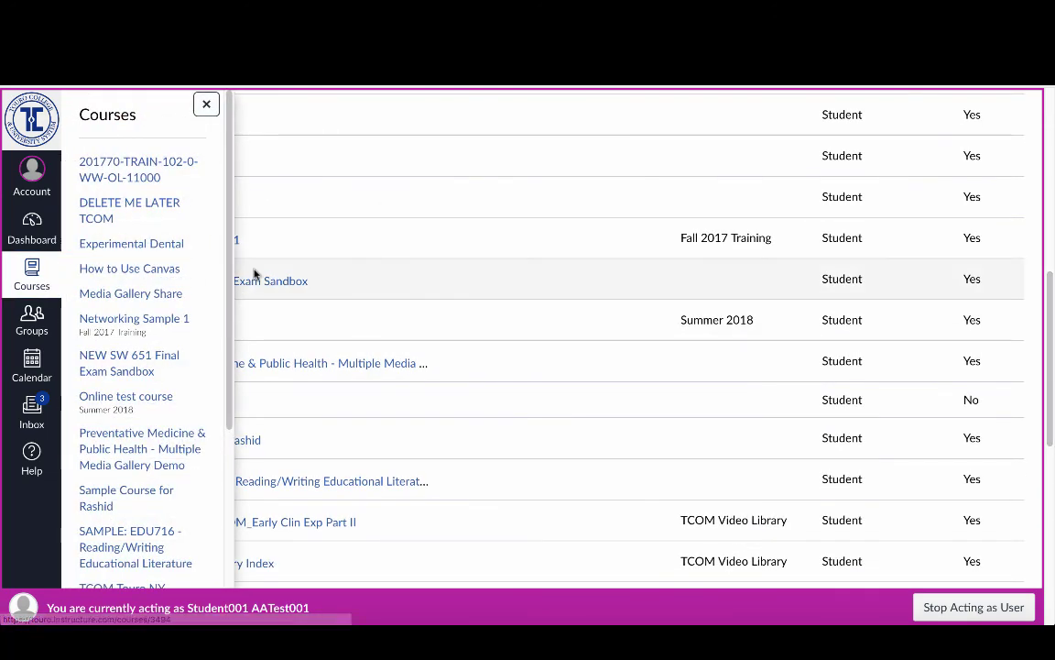
pyautogui.scroll(-2, 224, 367)
pyautogui.scroll(-1, 224, 418)
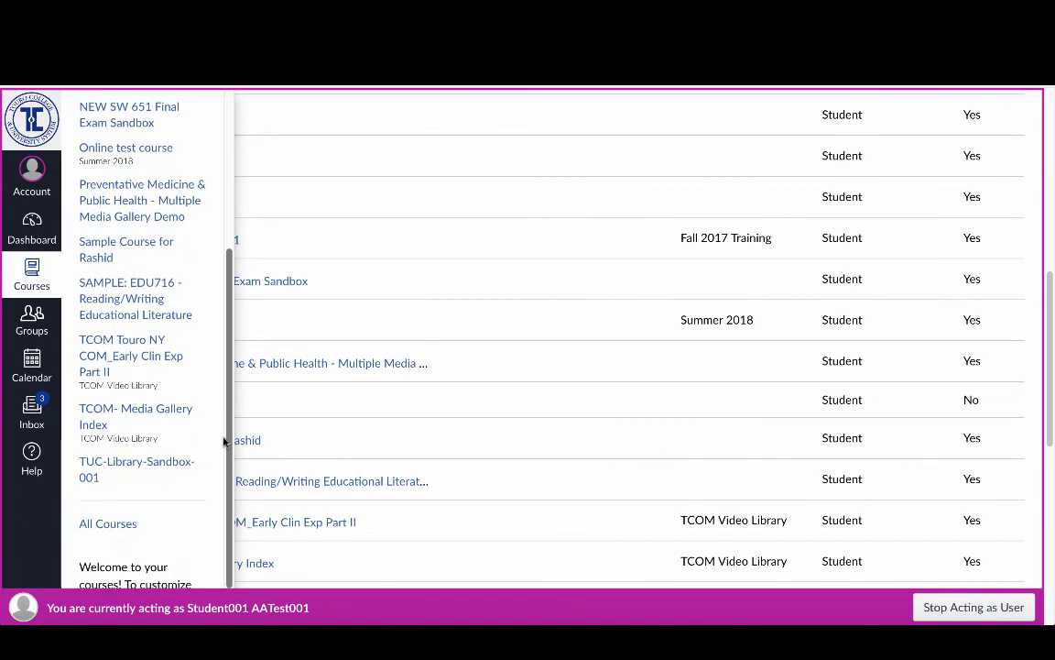
pyautogui.click(109, 499)
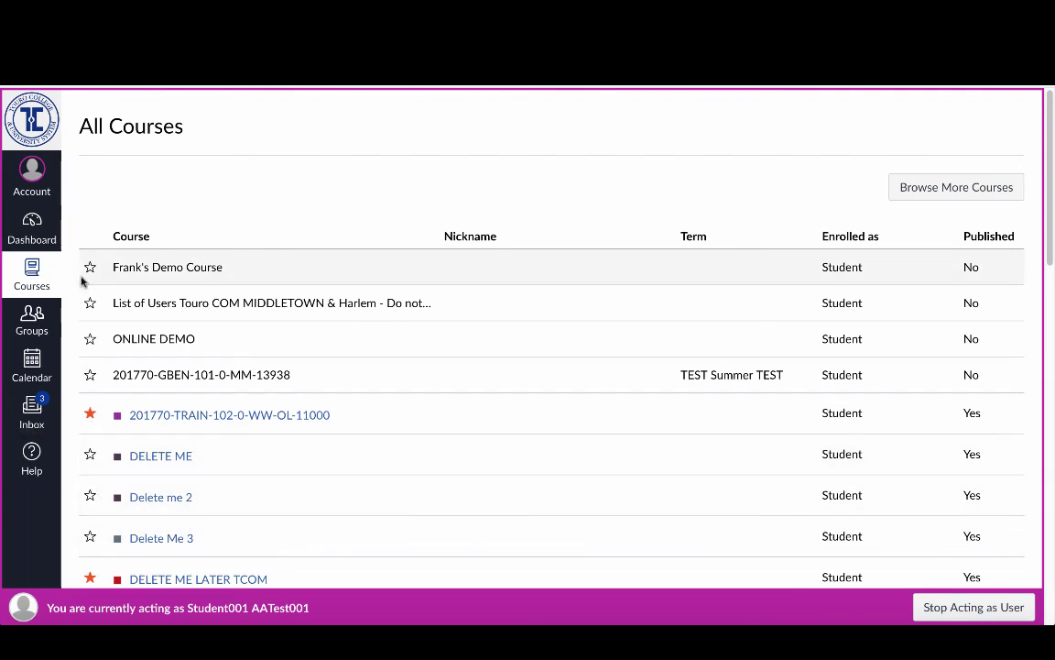
pyautogui.click(31, 227)
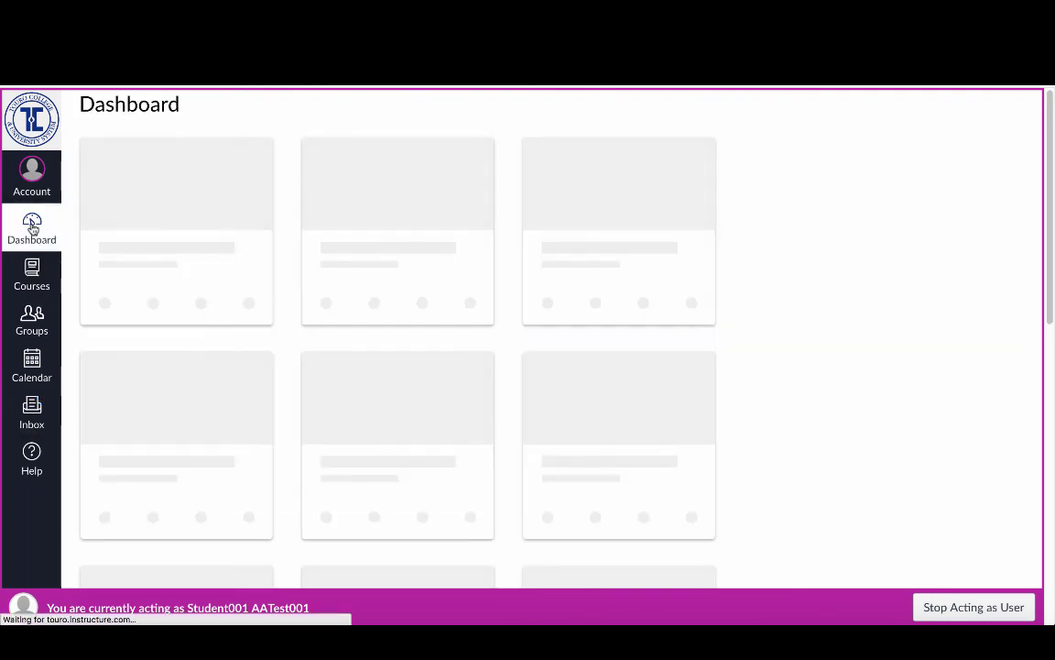